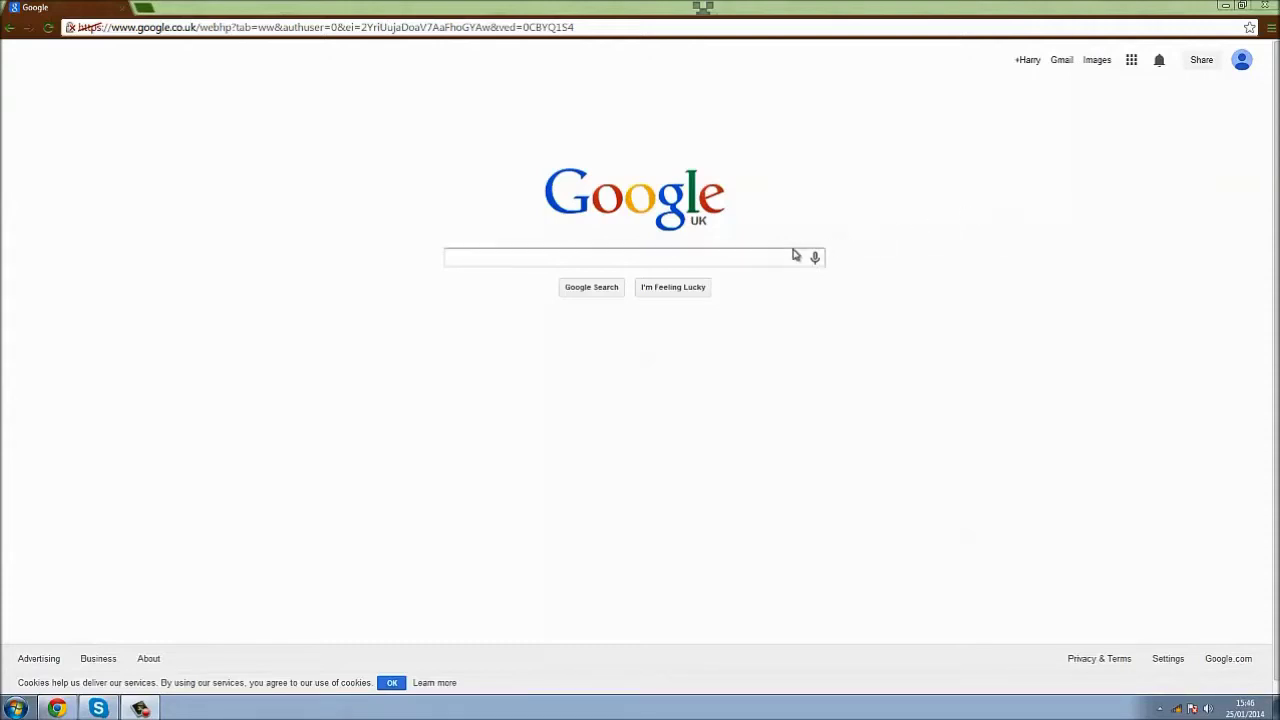
- Run a Google search for 'skydaz'
left_click(764, 257)
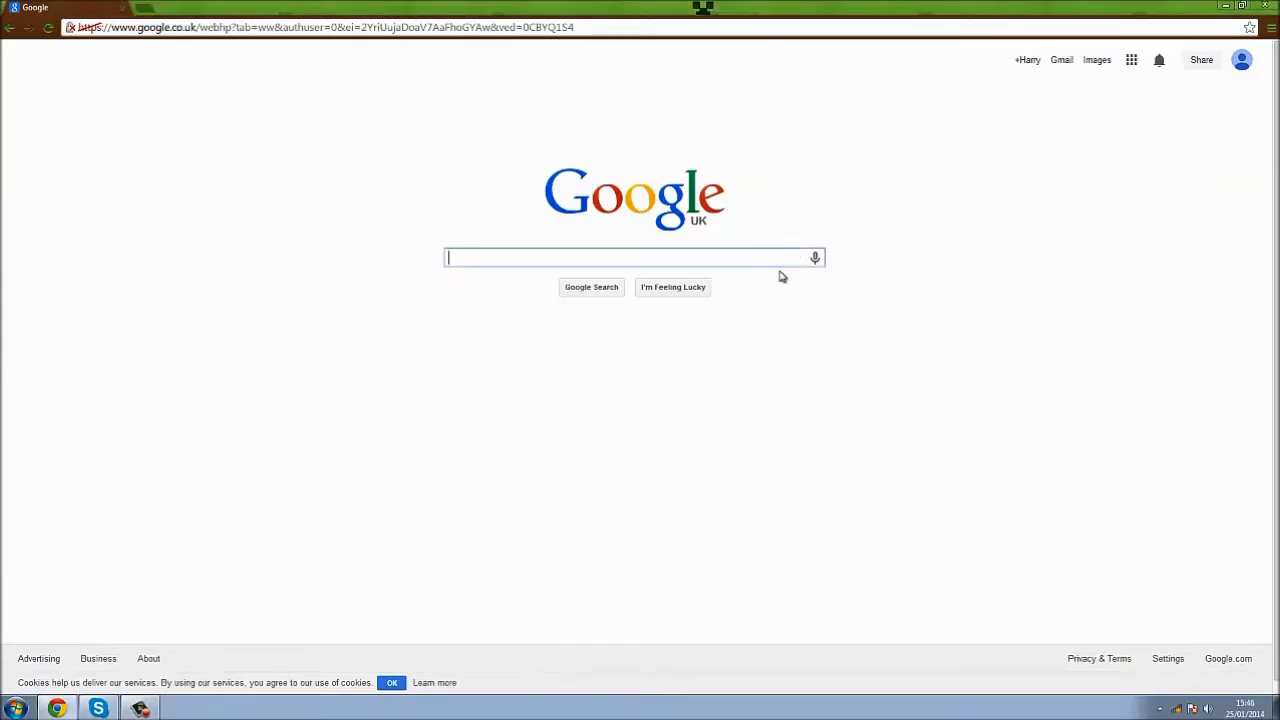
type("skydaz")
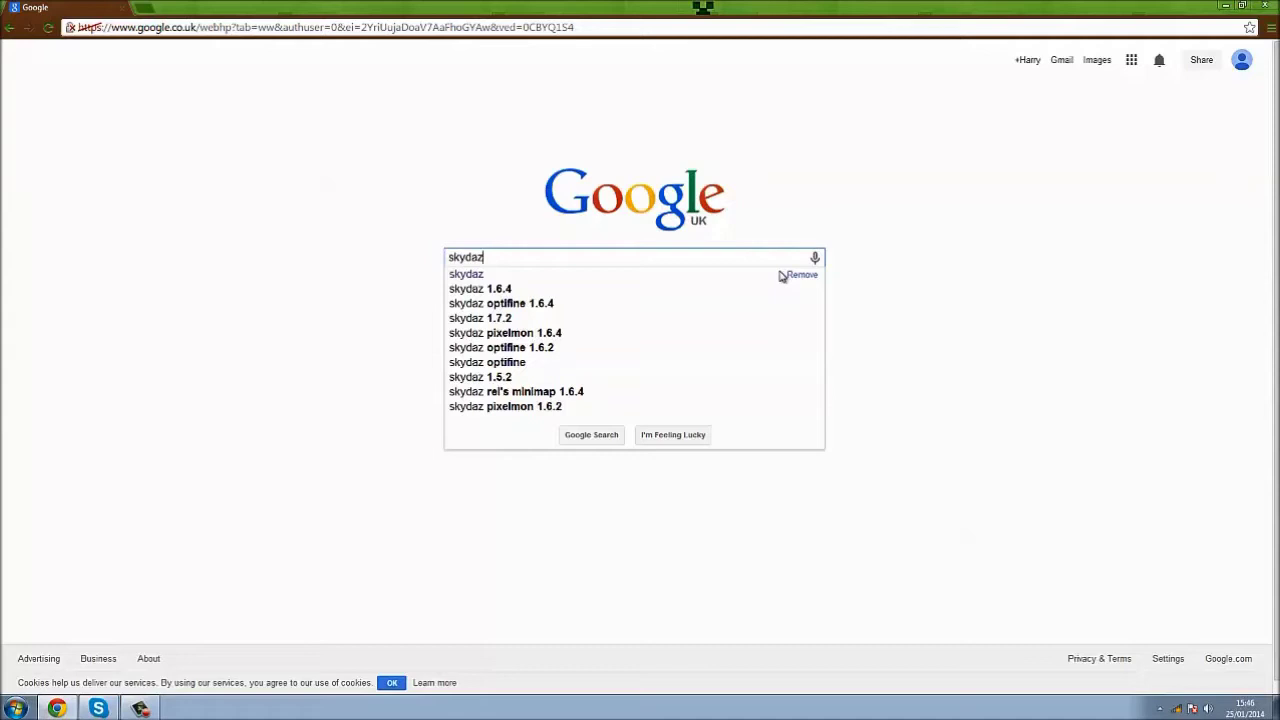
key("Return")
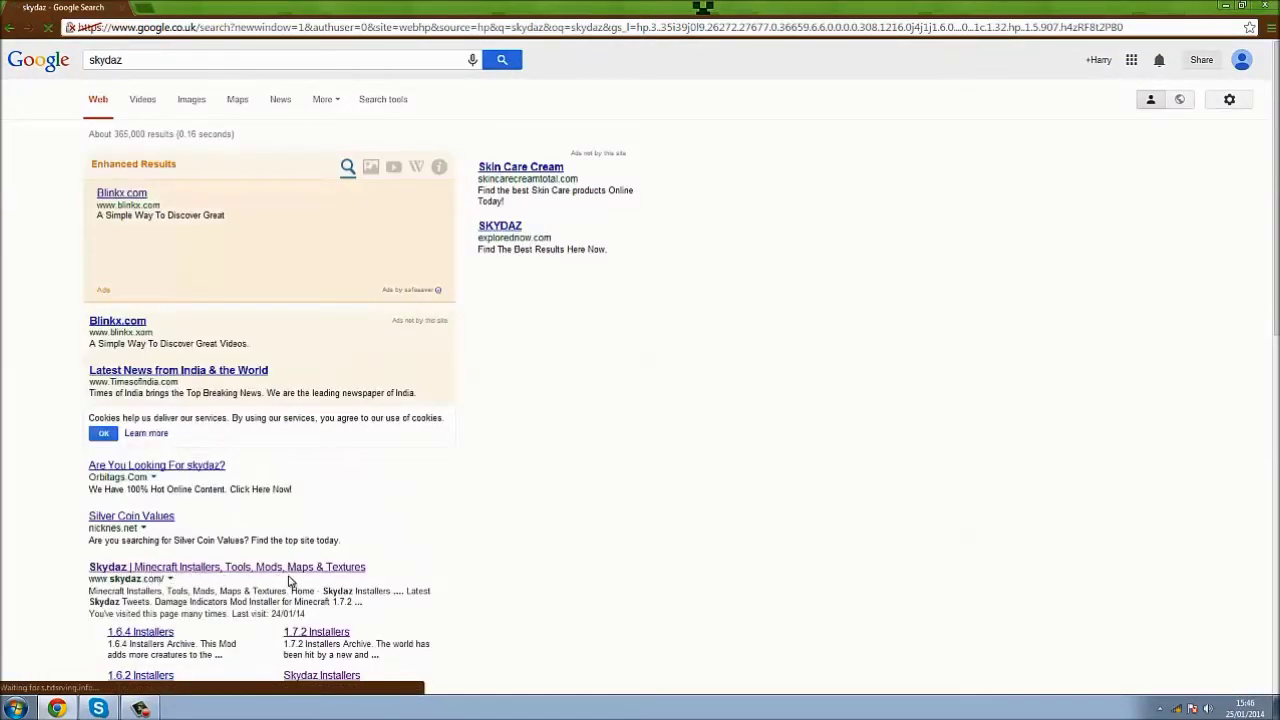
- Open the TooManyItems Mod Installer page from Skydaz's 1.7.4 Installers archive
left_click(356, 573)
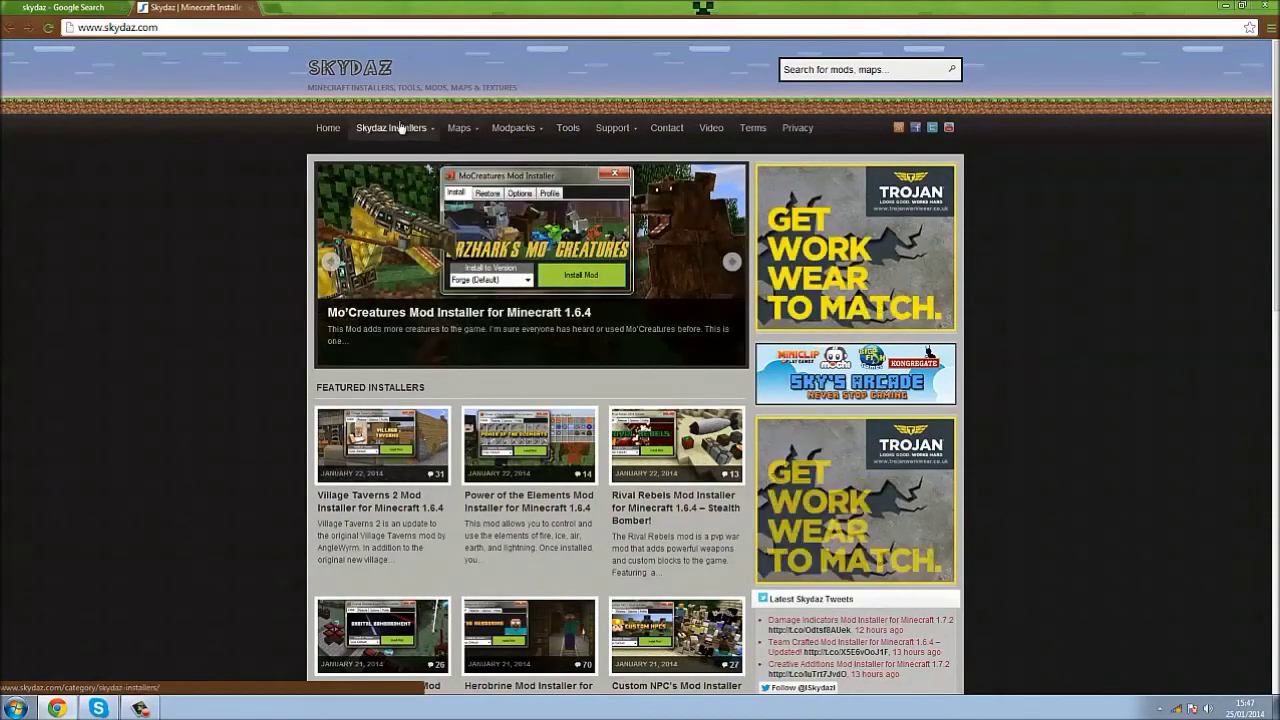
mouse_move(408, 125)
left_click(409, 148)
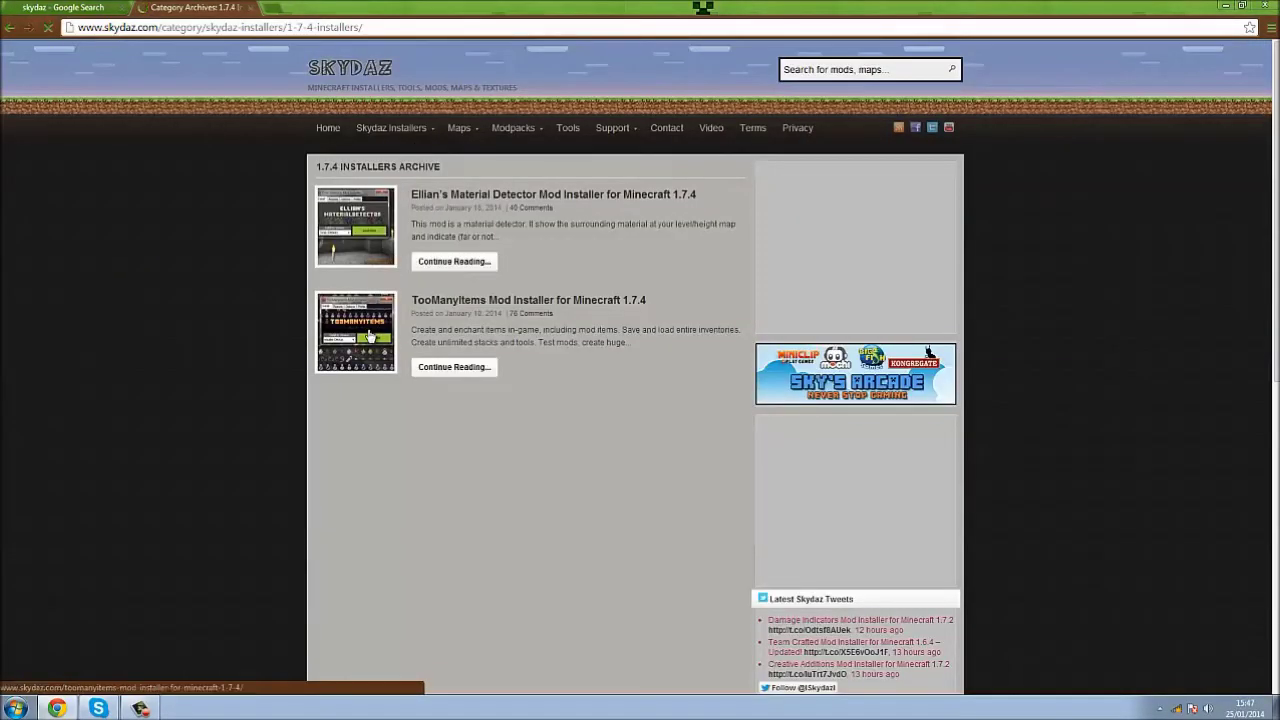
left_click(357, 330)
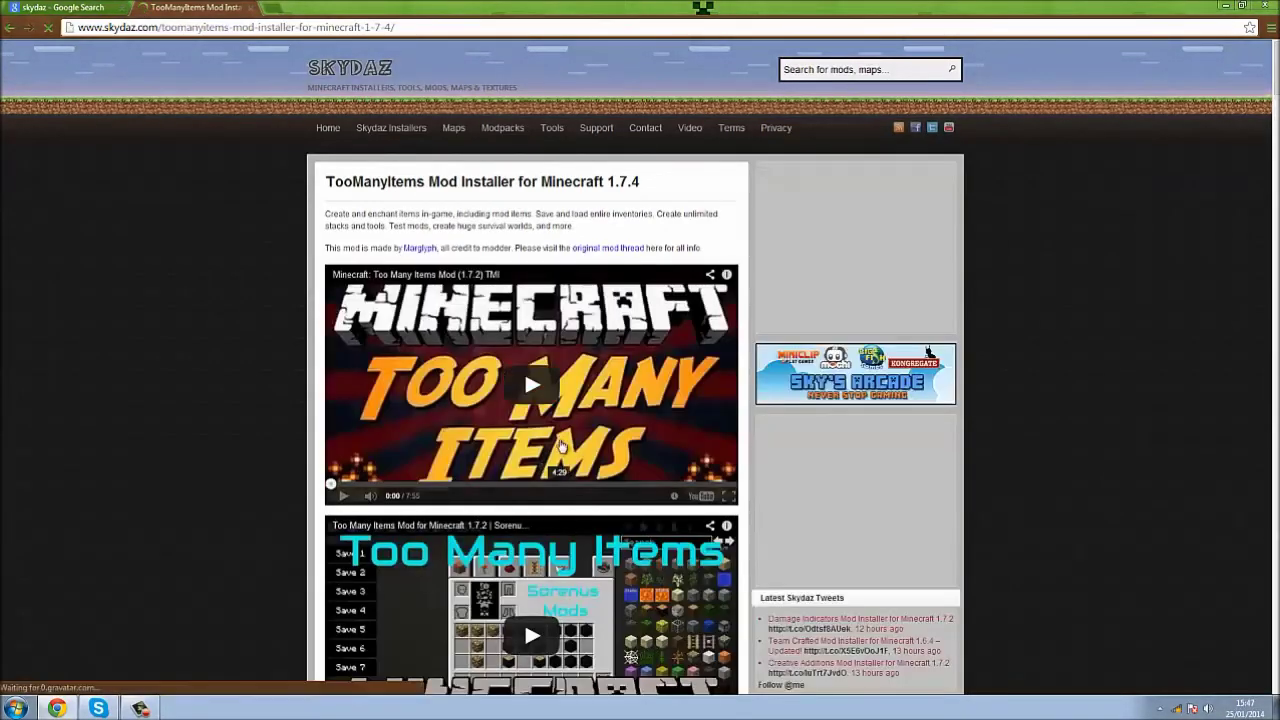
- Scroll down to DOWNLOADS and follow the TooManyItems installer .exe download link
scroll(623, 330, "down", 4)
scroll(623, 330, "down", 2)
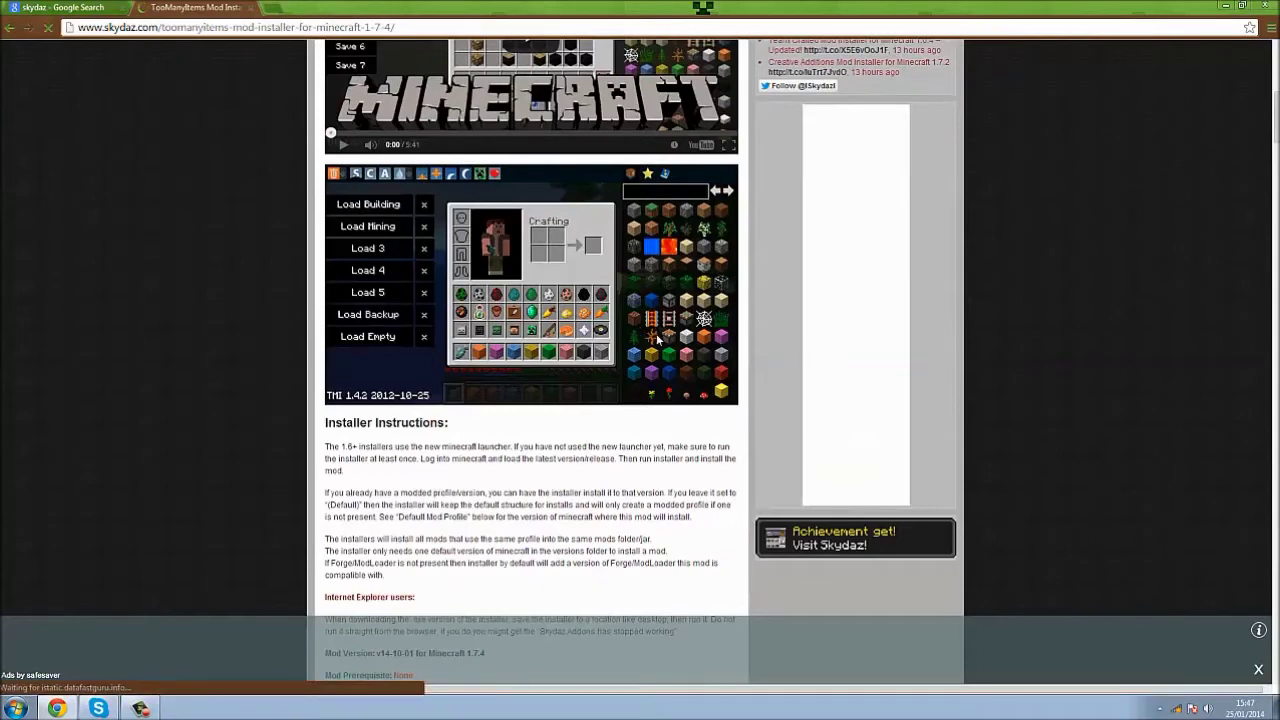
scroll(657, 340, "down", 1)
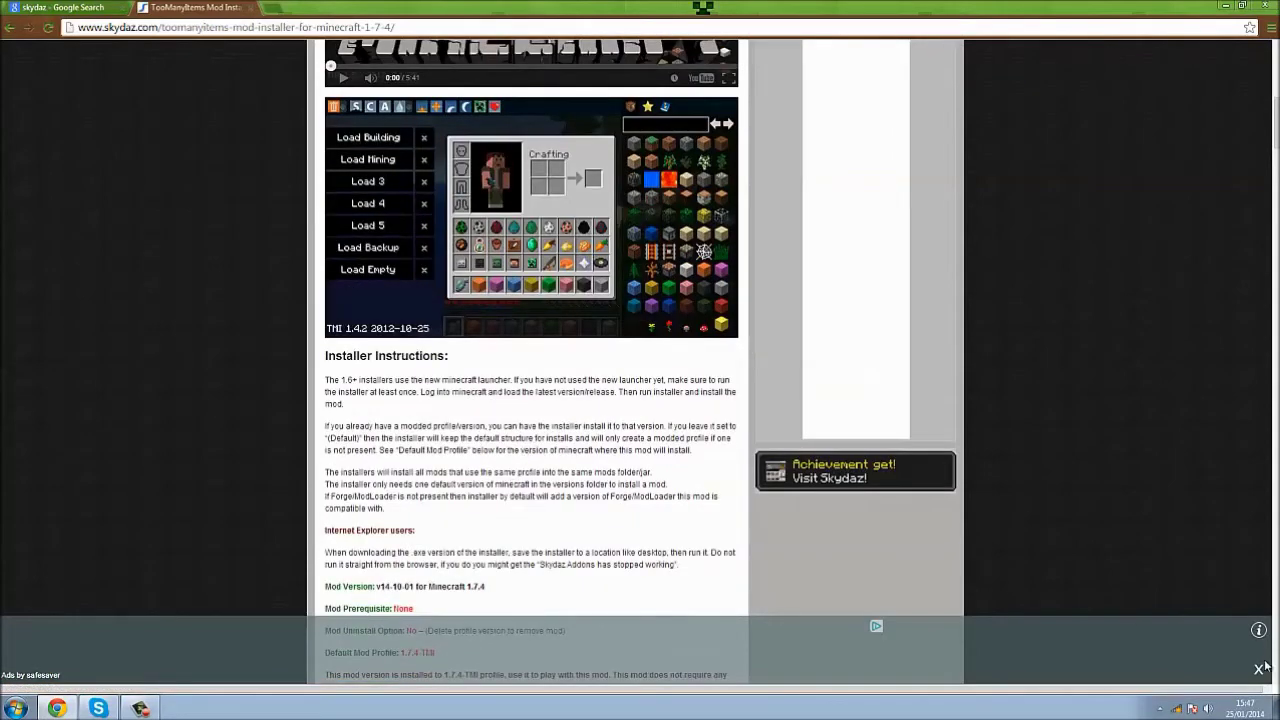
scroll(515, 428, "down", 5)
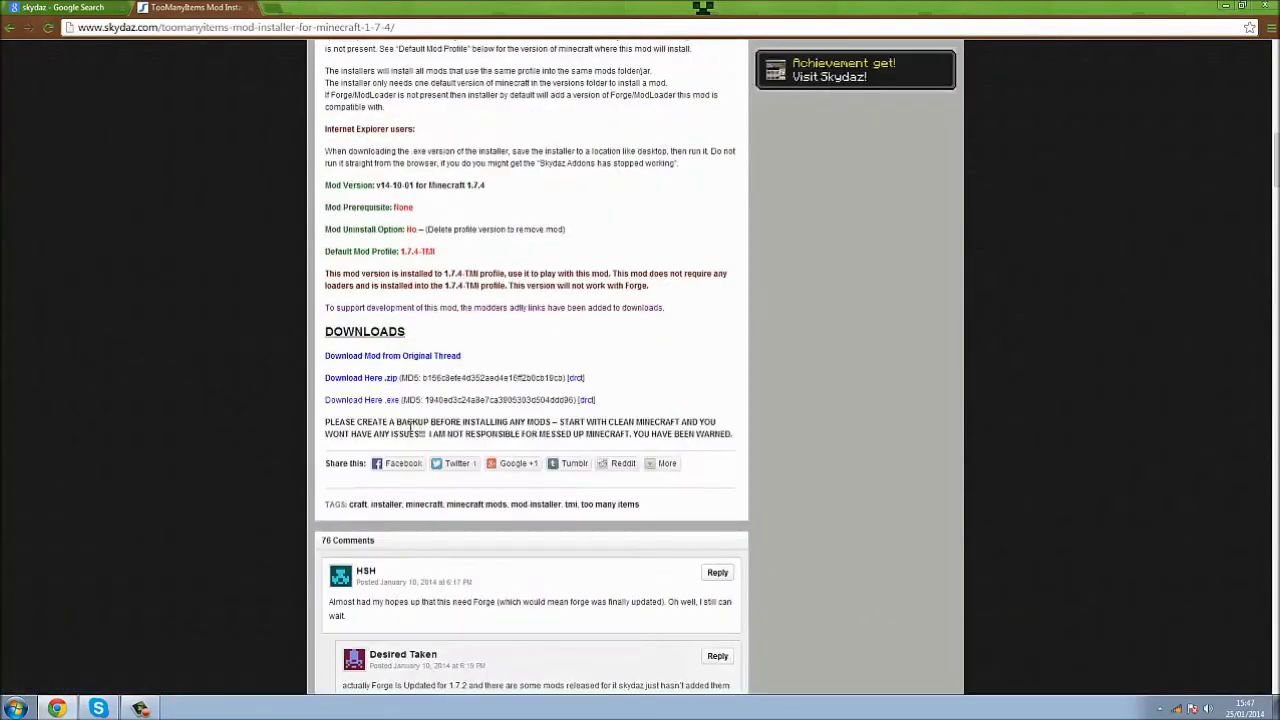
left_click(395, 399)
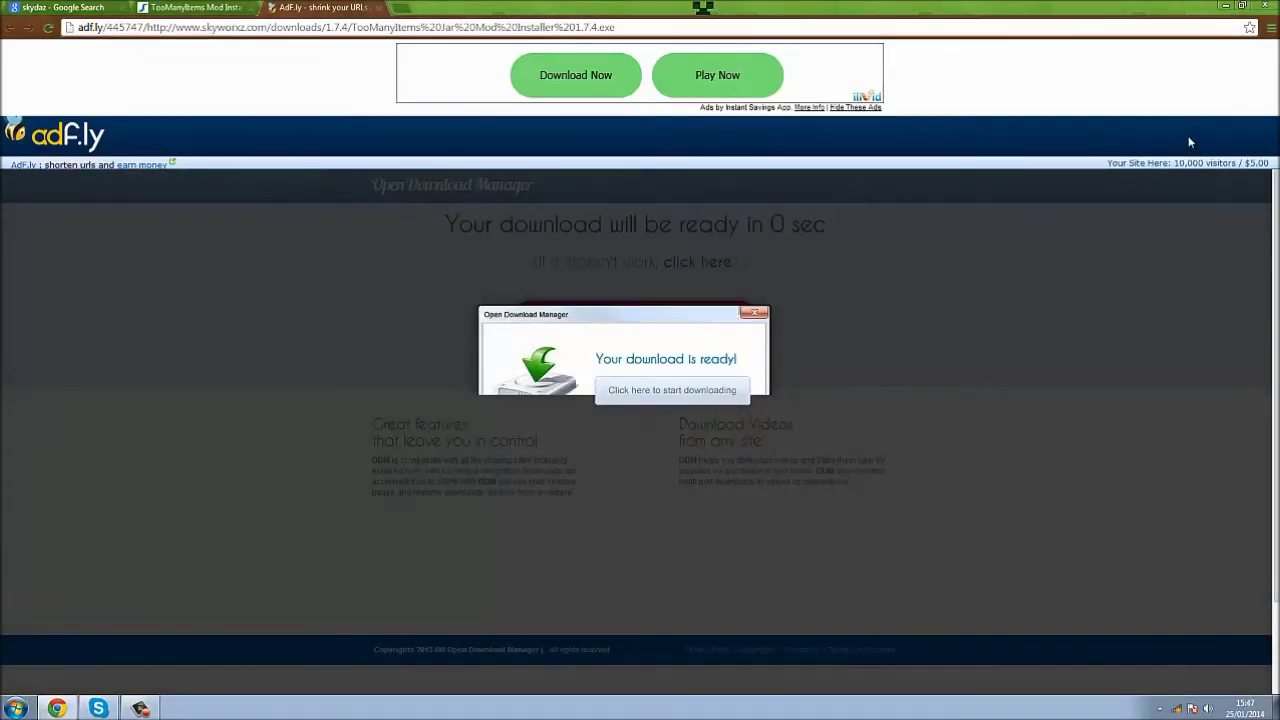
- Skip the adf.ly ad, download the TooManyItems 1.7.4 installer and show it in Downloads
left_click(1210, 64)
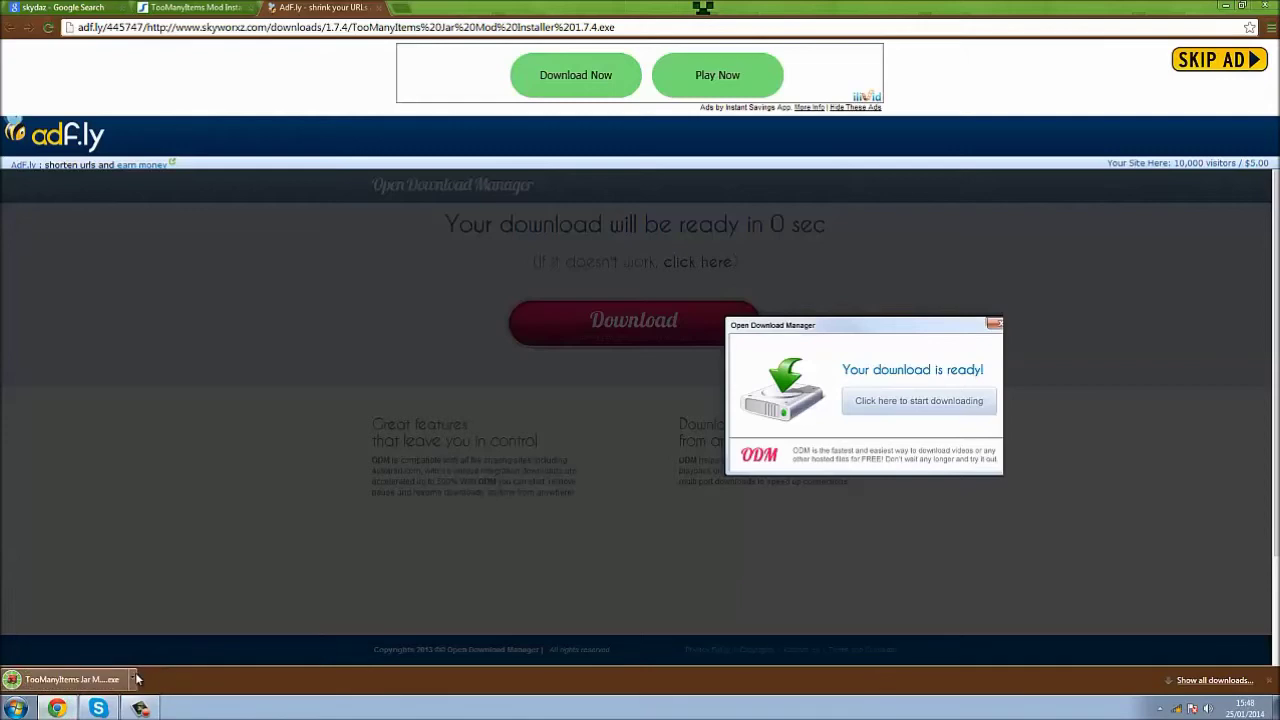
left_click(137, 679)
left_click(170, 640)
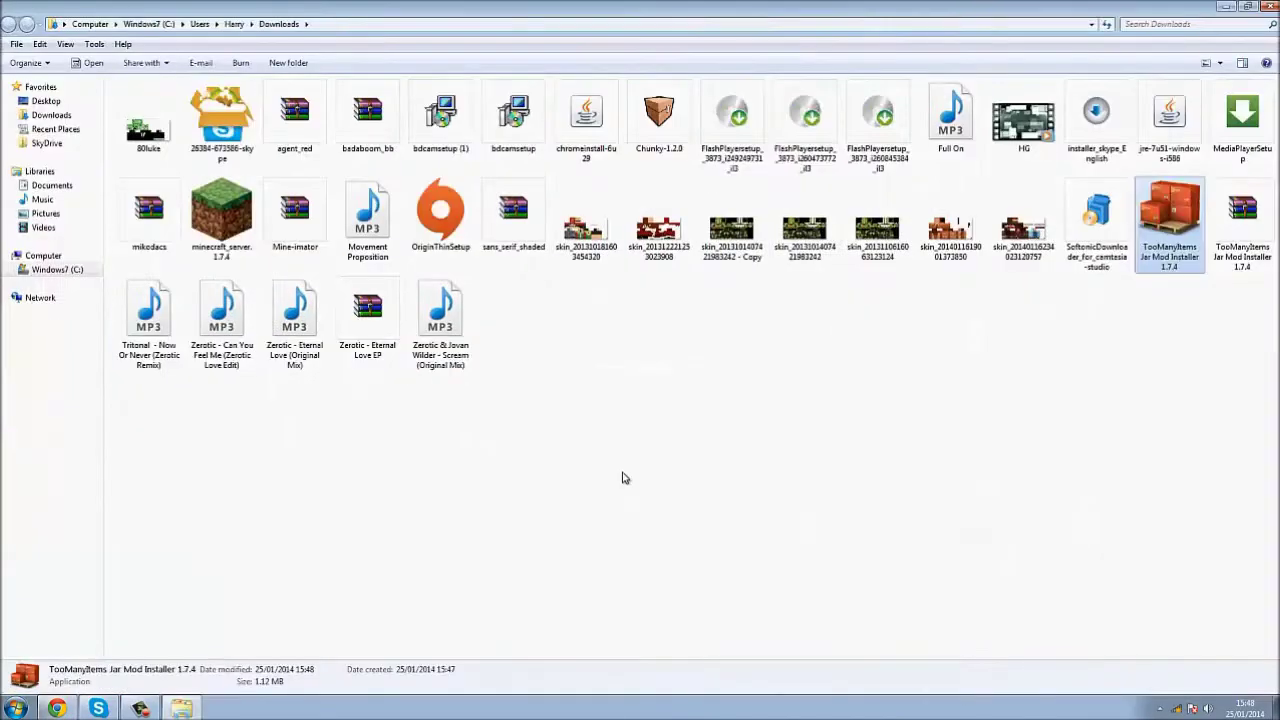
- Move the TooManyItems installer to the desktop and run it past the security warning
mouse_move(1183, 262)
left_mouse_down()
mouse_move(1250, 525)
mouse_move(1268, 700)
mouse_move(1215, 170)
mouse_move(1252, 33)
left_mouse_up()
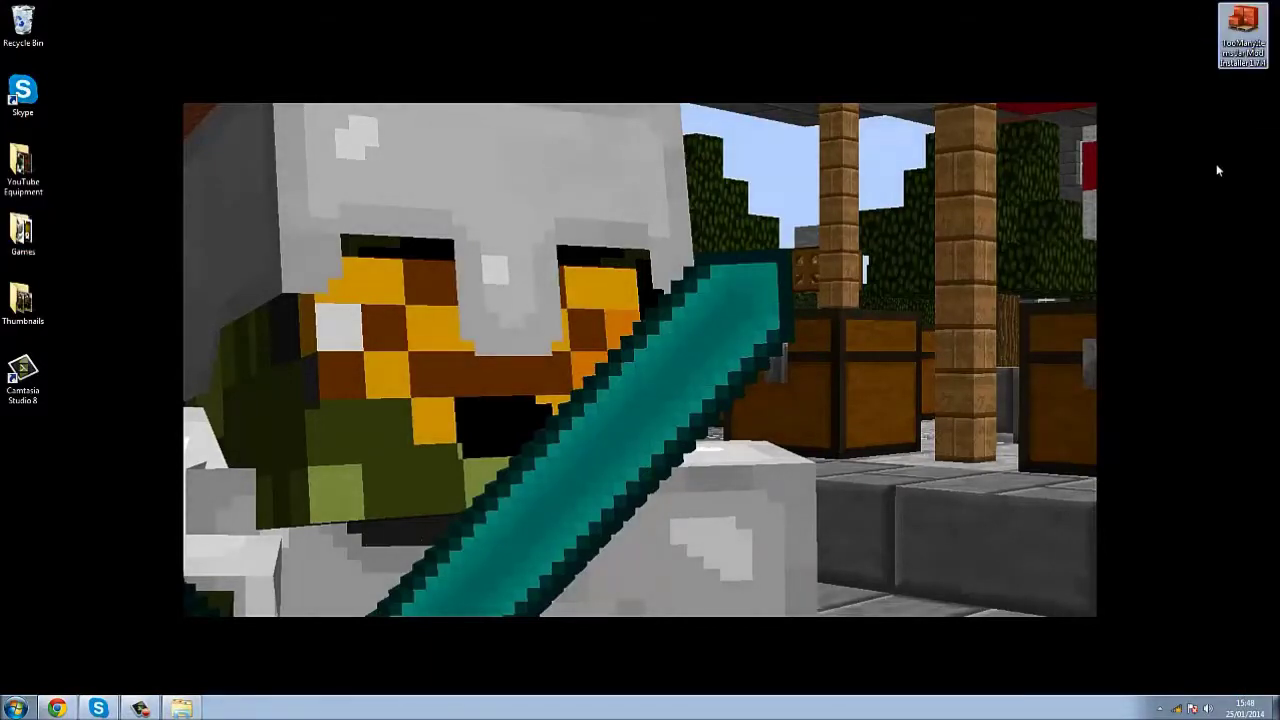
double_click(1246, 40)
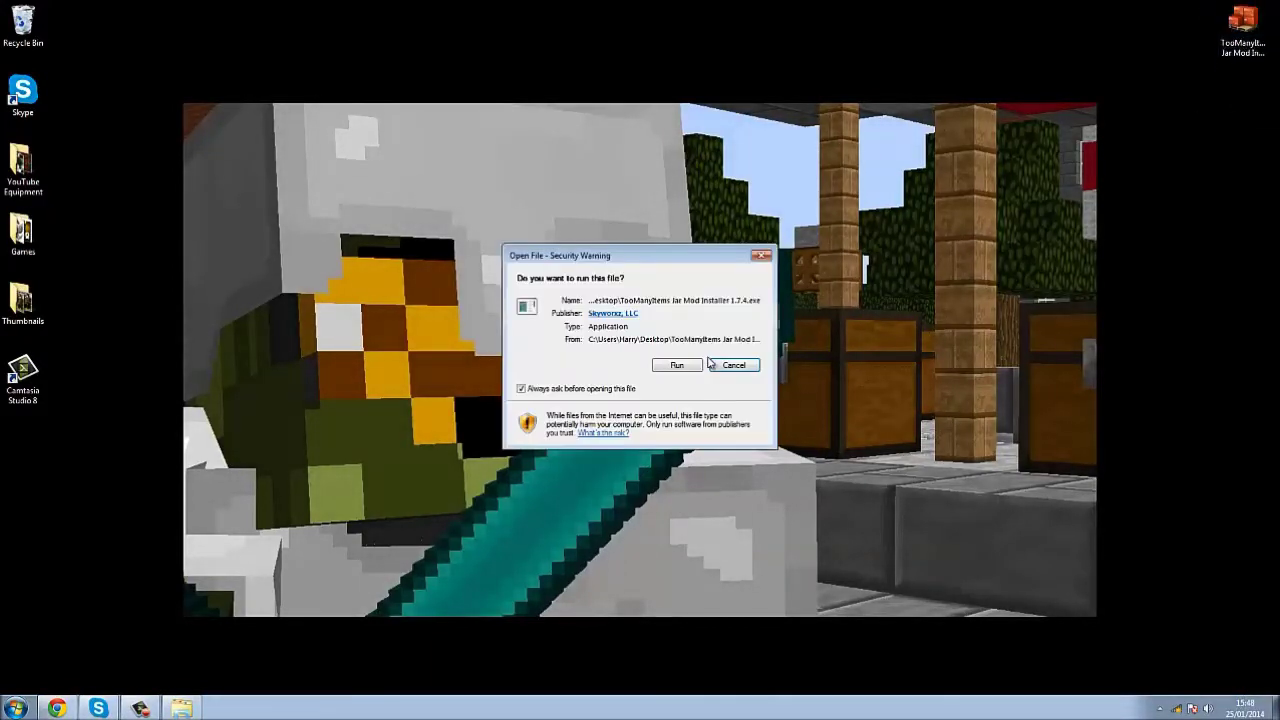
left_click(700, 364)
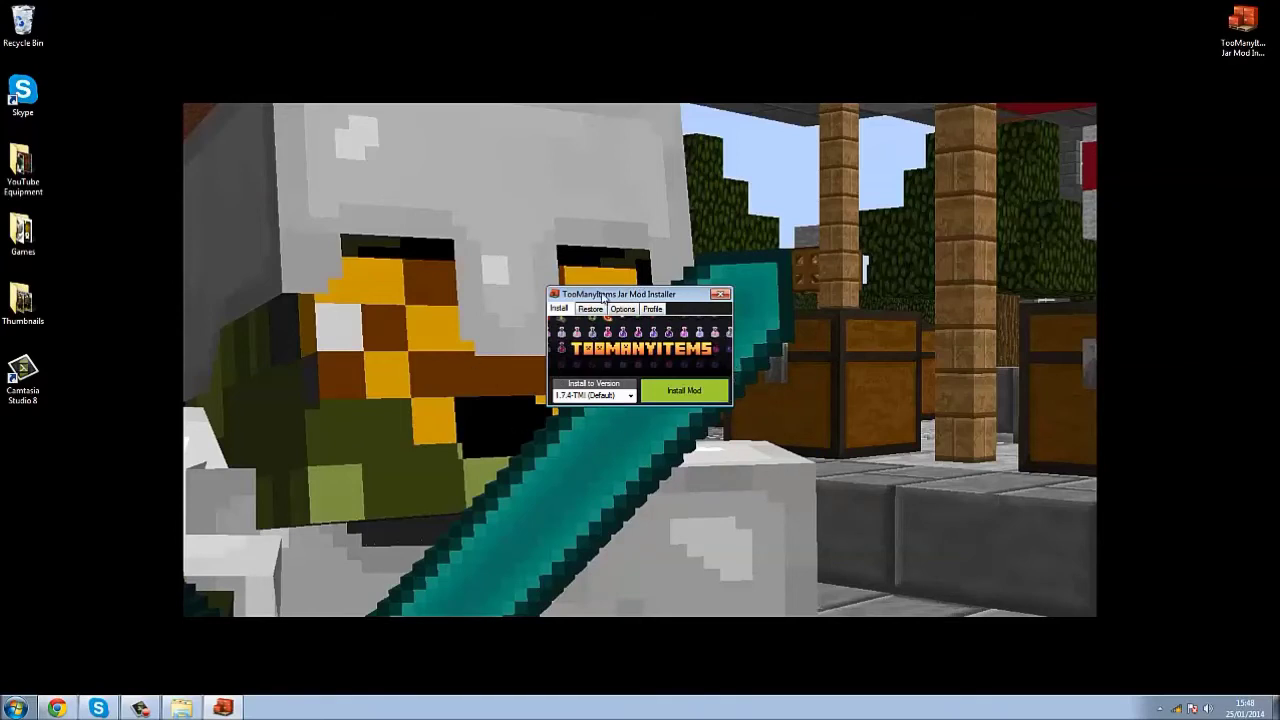
- Open the .minecraft saves folder via %appdata% from the Windows search
left_click(16, 708)
type("%")
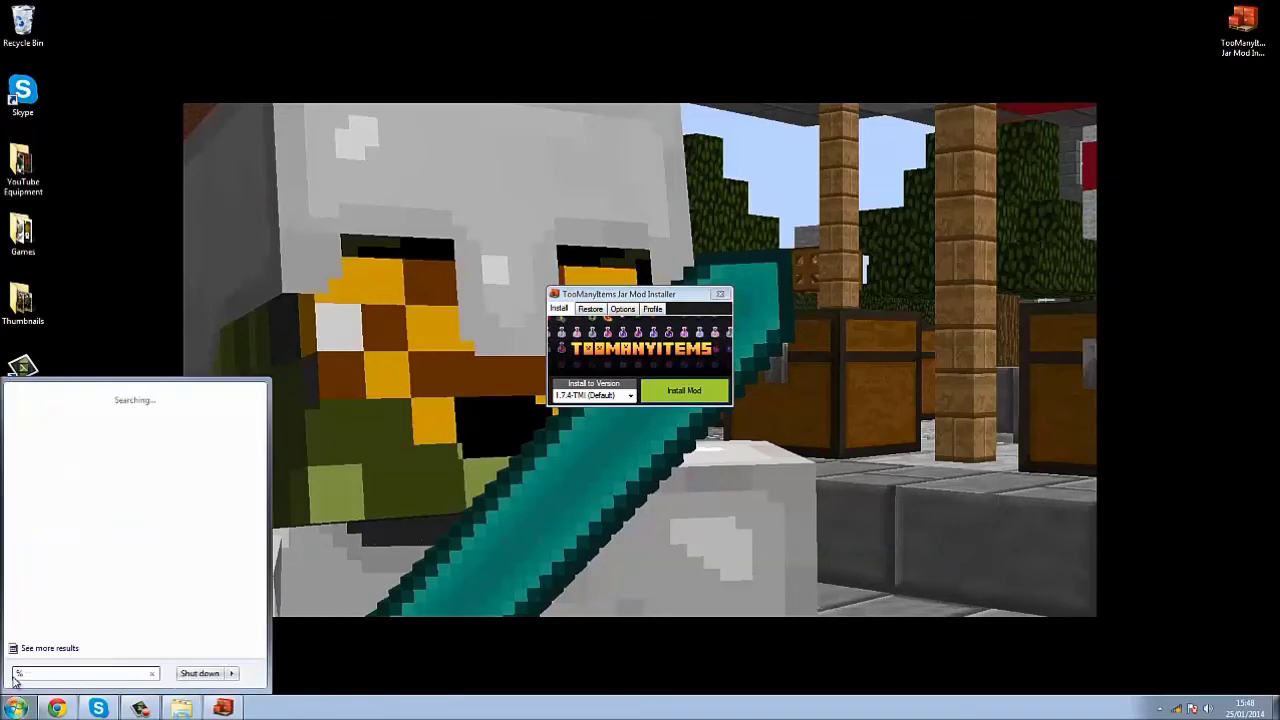
type("pp")
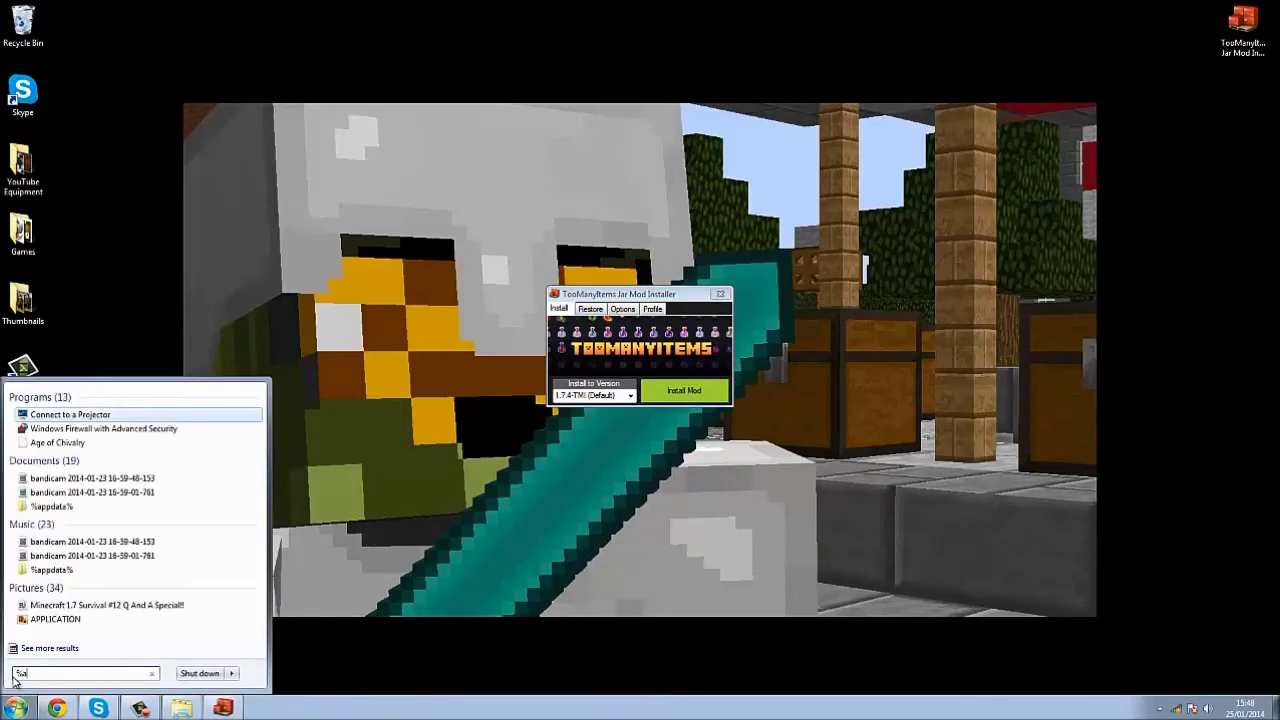
type("data%")
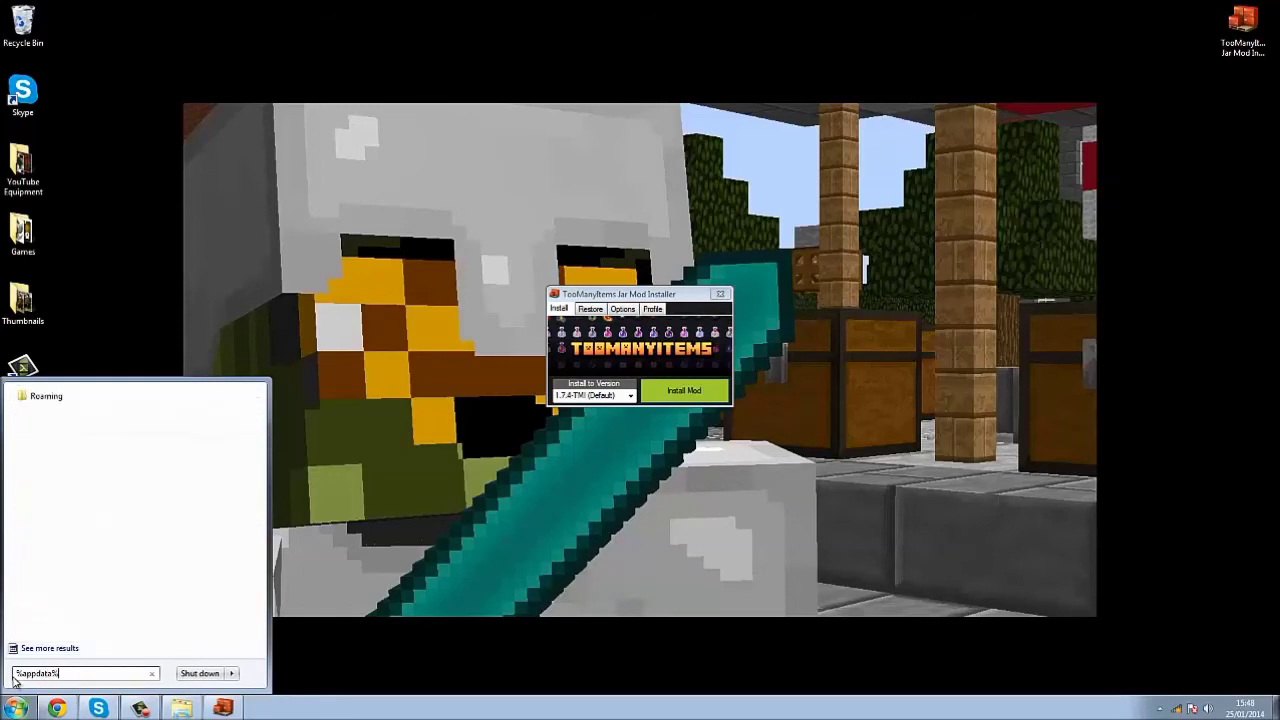
key("Return")
scroll(206, 263, "down", 3)
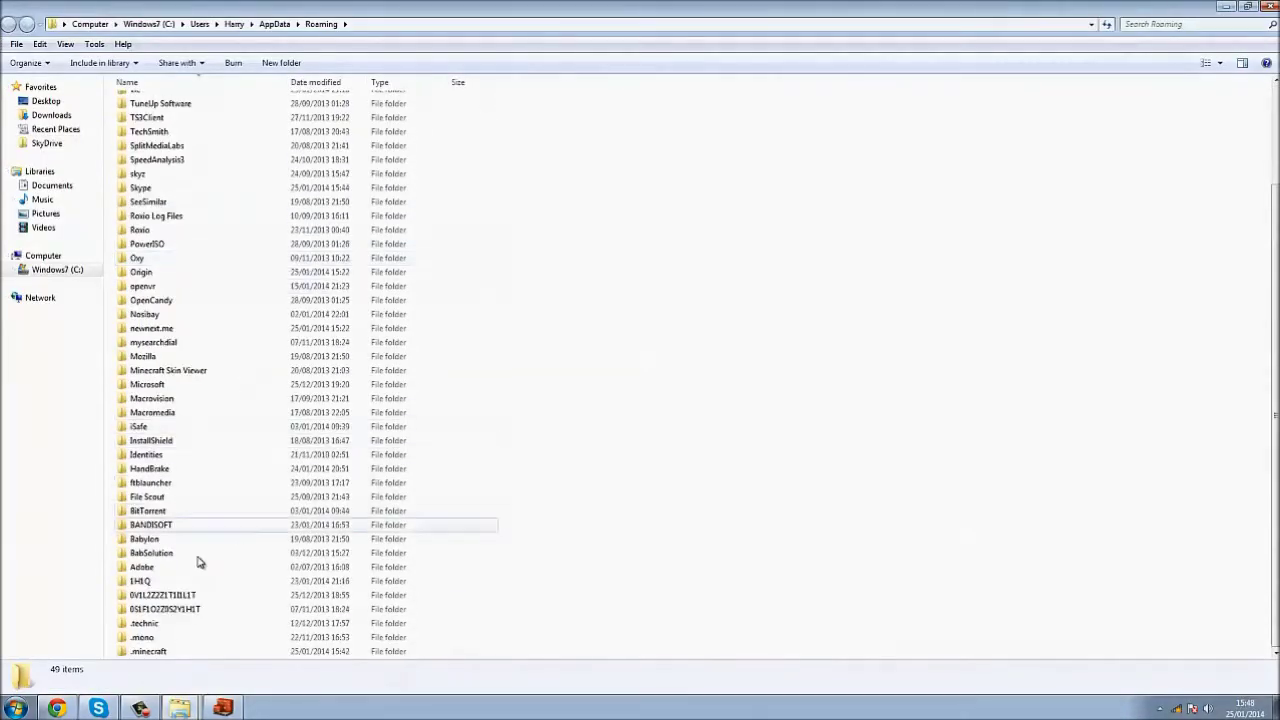
double_click(162, 652)
left_click(152, 232)
double_click(152, 232)
- Drag the '1_7 Survival Series' world to the desktop and restore the TooManyItems installer
left_click(150, 102)
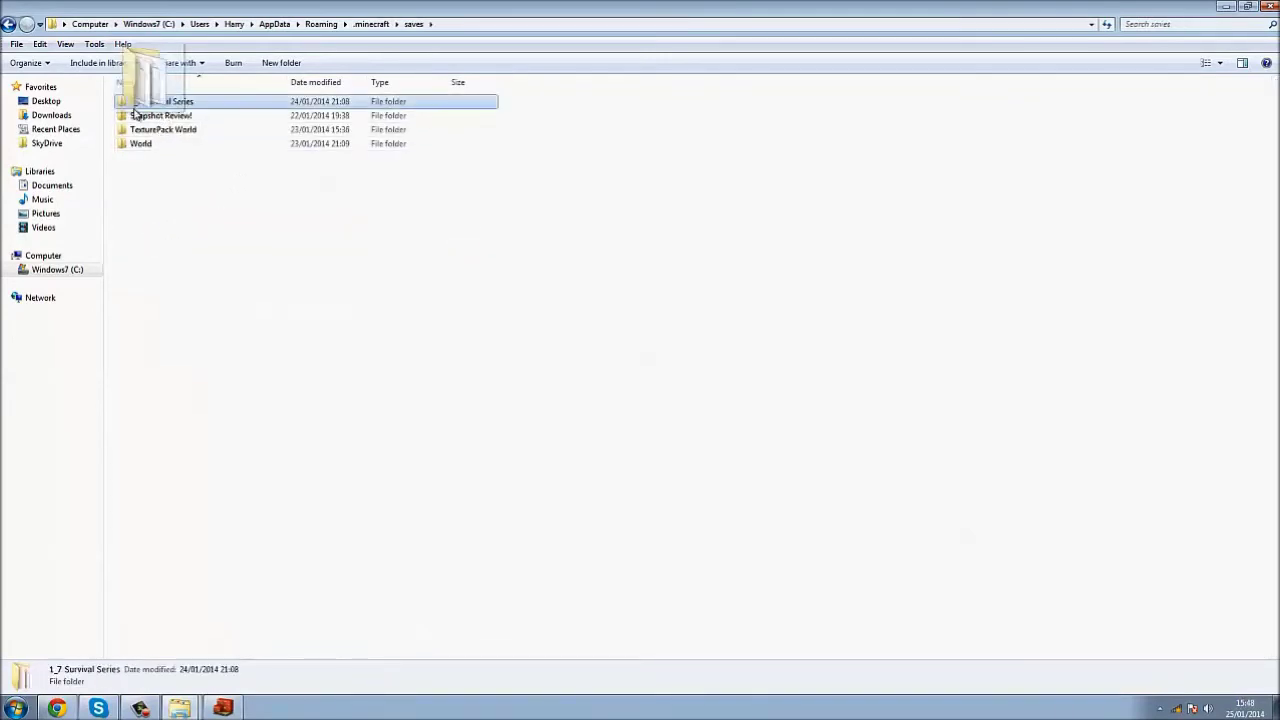
mouse_move(1266, 678)
left_mouse_down()
mouse_move(1165, 32)
mouse_move(1188, 32)
left_mouse_up()
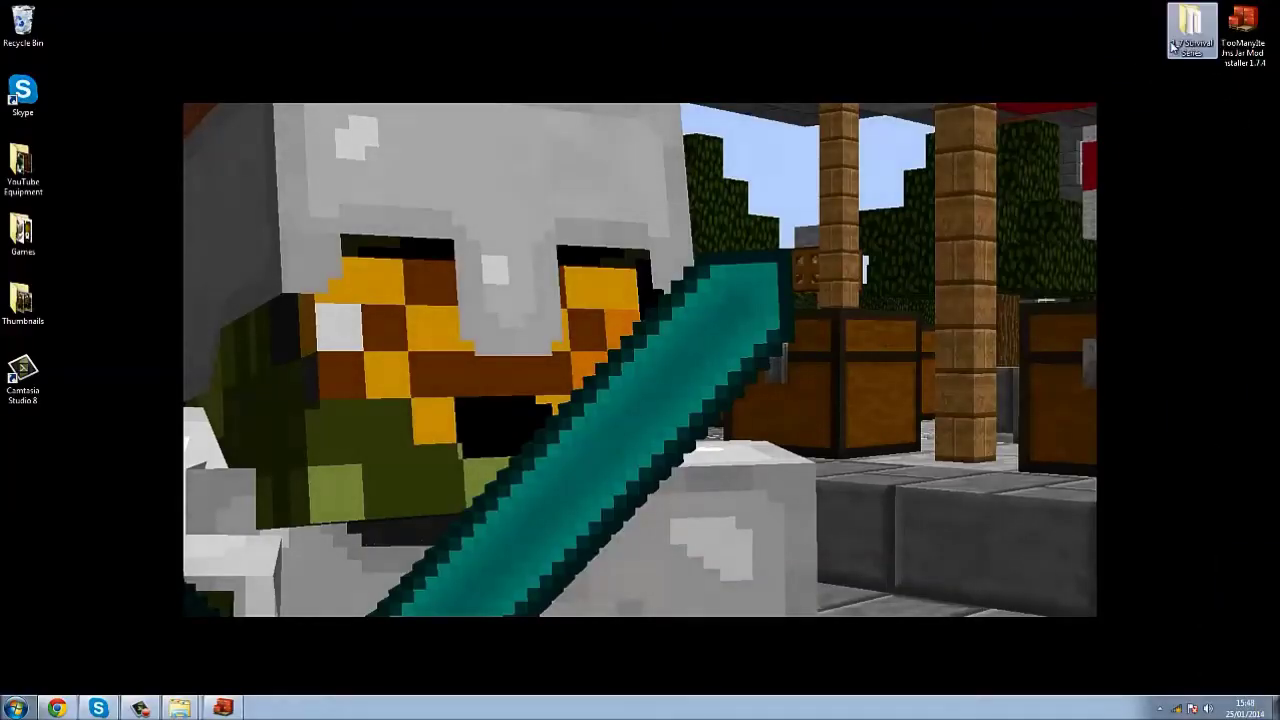
left_click(222, 708)
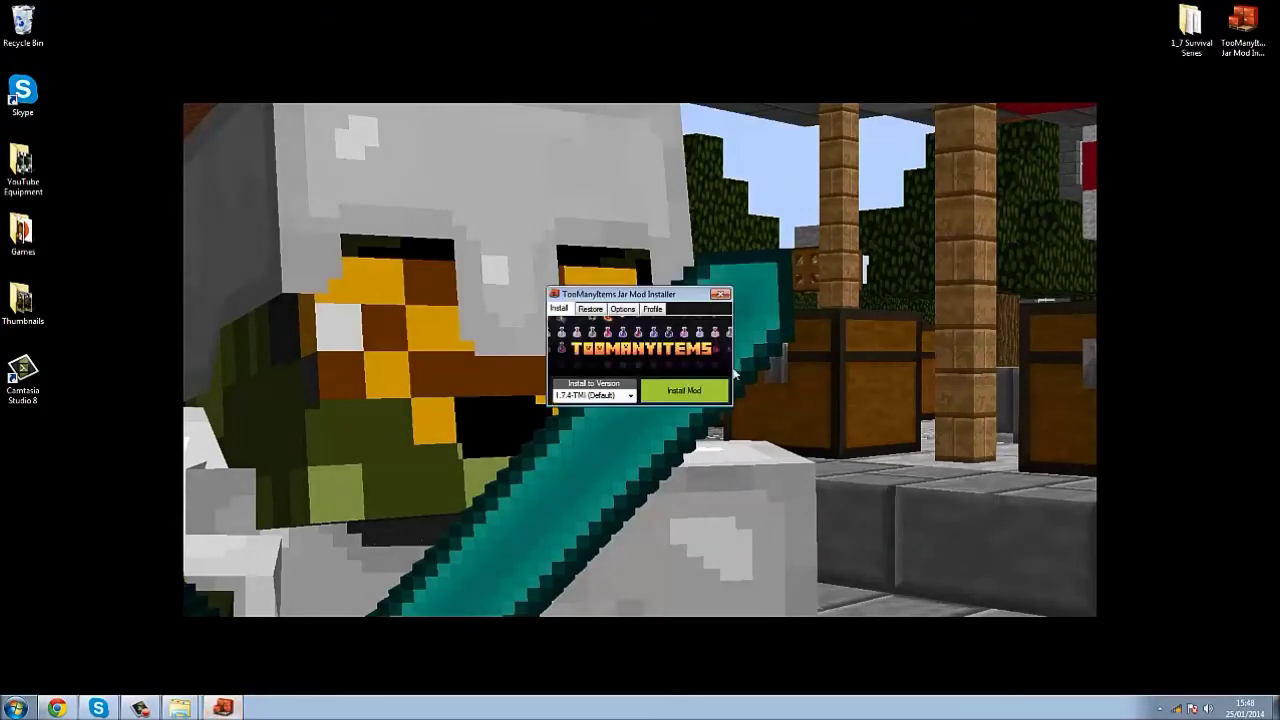
- Install TooManyItems into 1.7.4-TMI, confirm the backup and success prompts, and close the installer
left_click(690, 395)
left_click(685, 394)
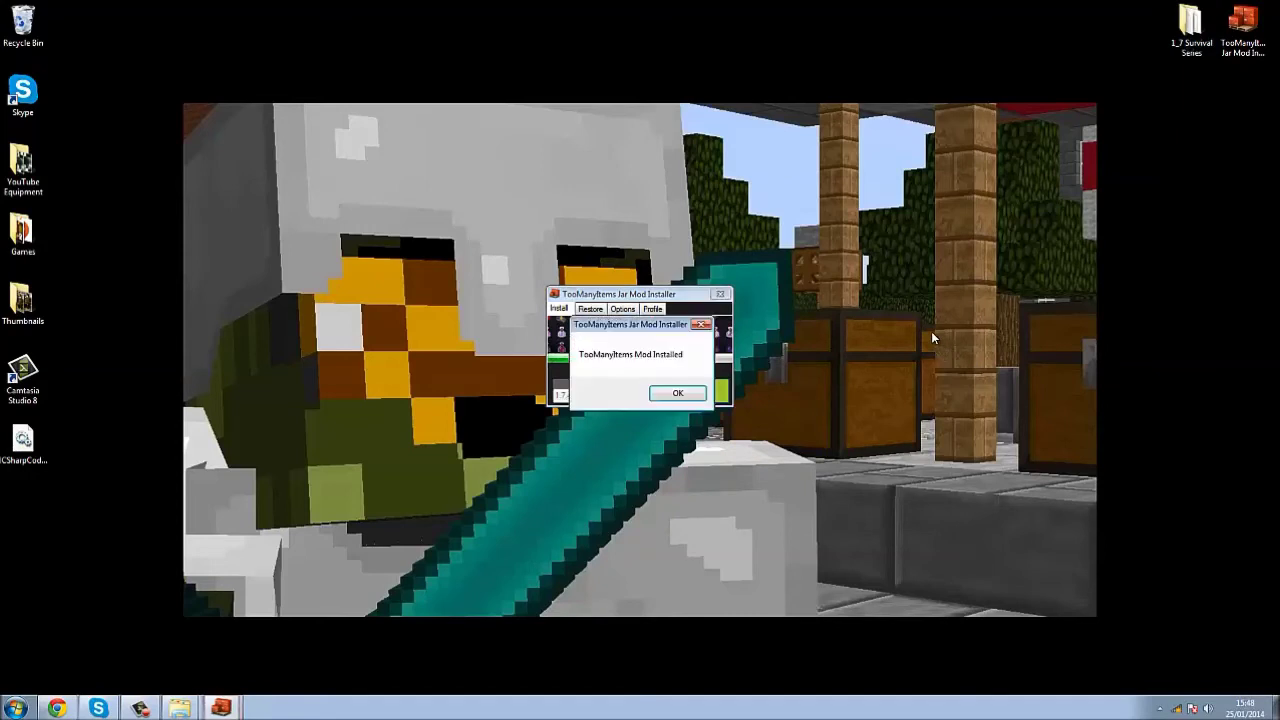
left_click(678, 393)
left_click(720, 294)
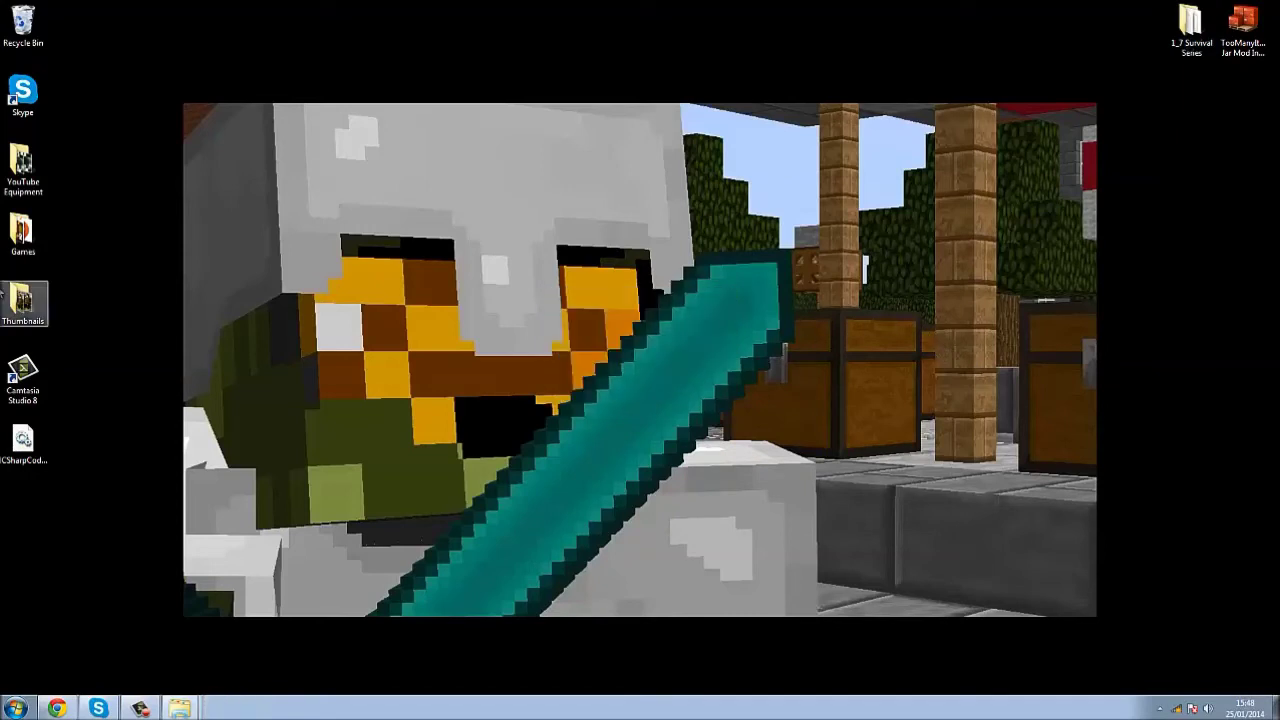
- Start the Minecraft launcher from the Games folder
double_click(22, 235)
left_click(150, 169)
left_click(1268, 6)
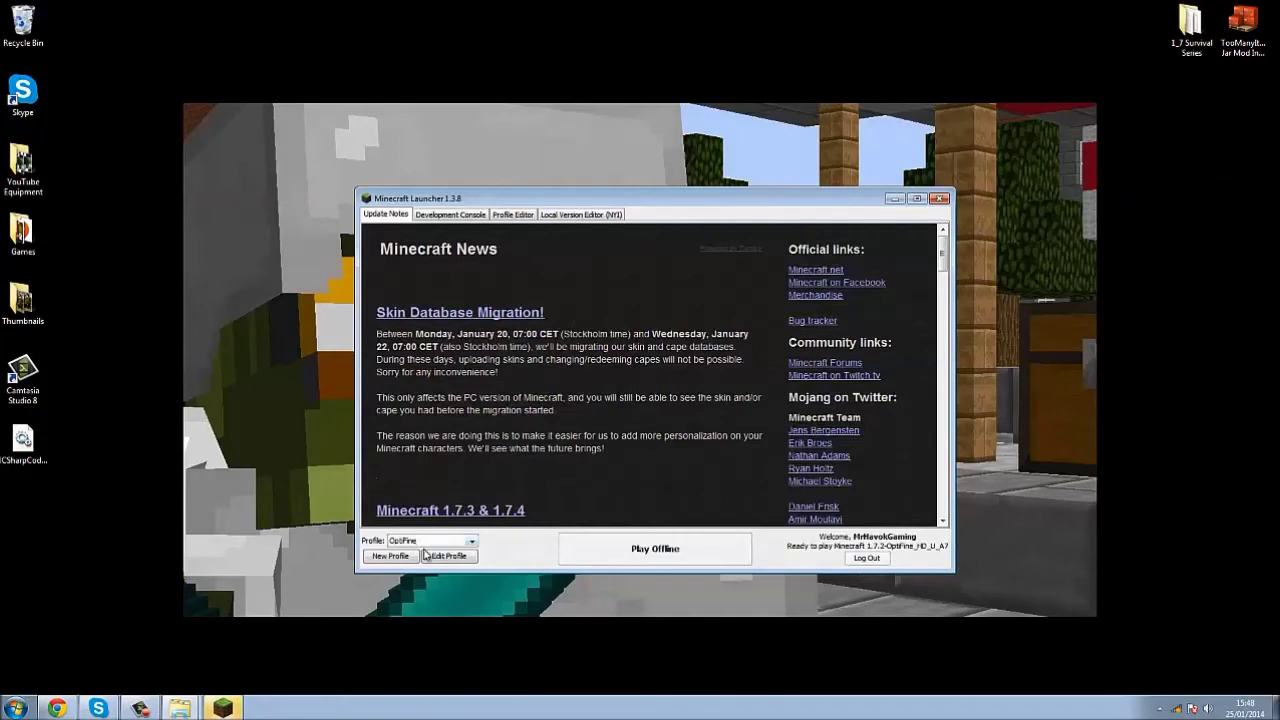
- Play Minecraft with the 1.7.4-TMI profile and maximize the game window
left_click(462, 542)
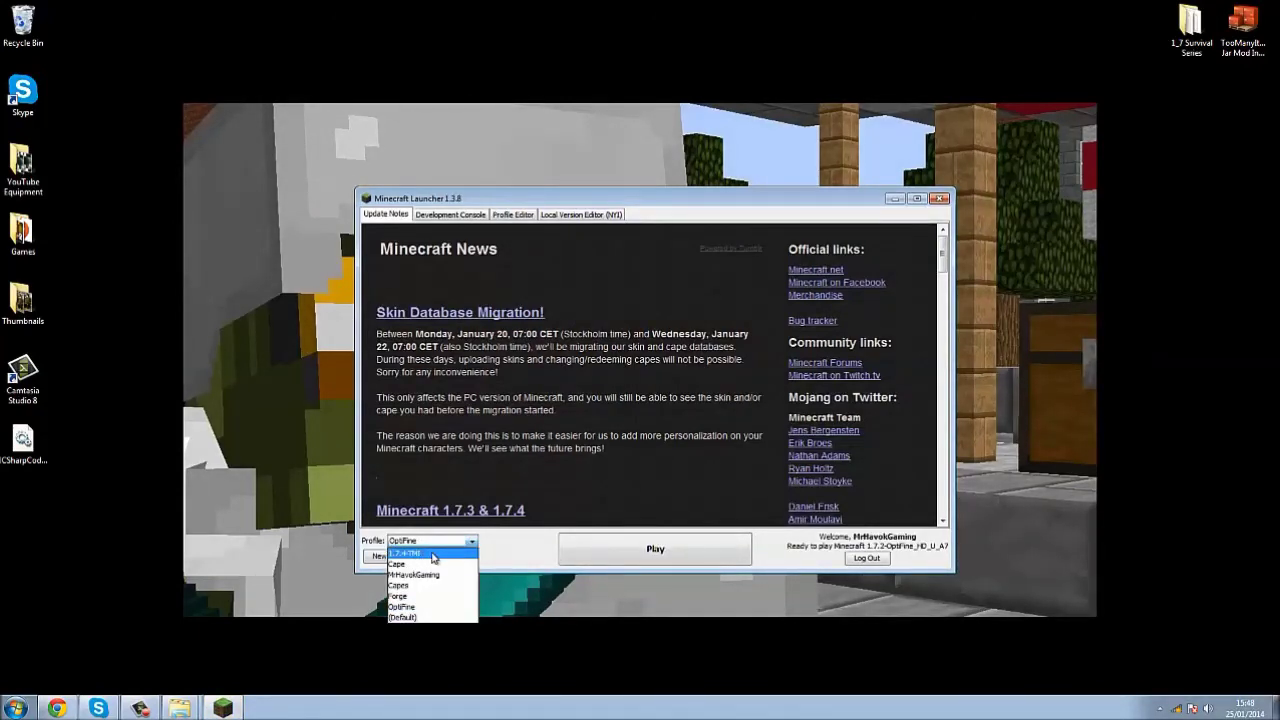
left_click(434, 556)
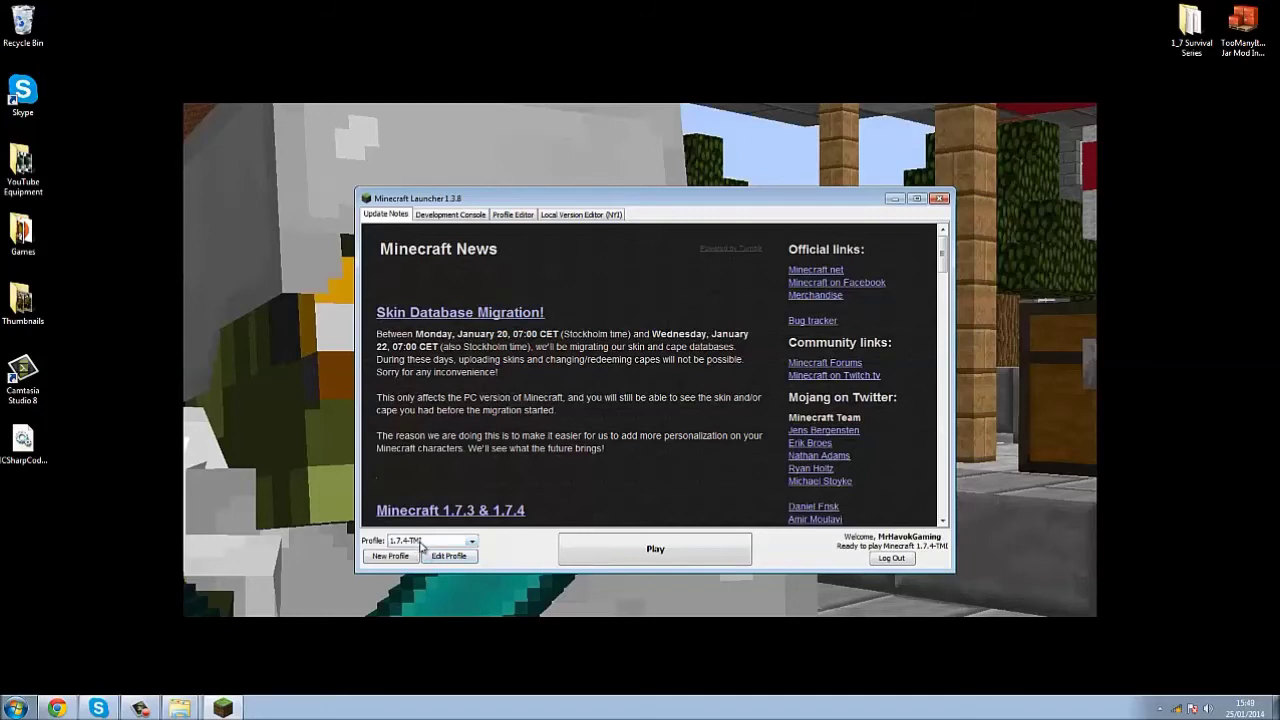
left_click(700, 561)
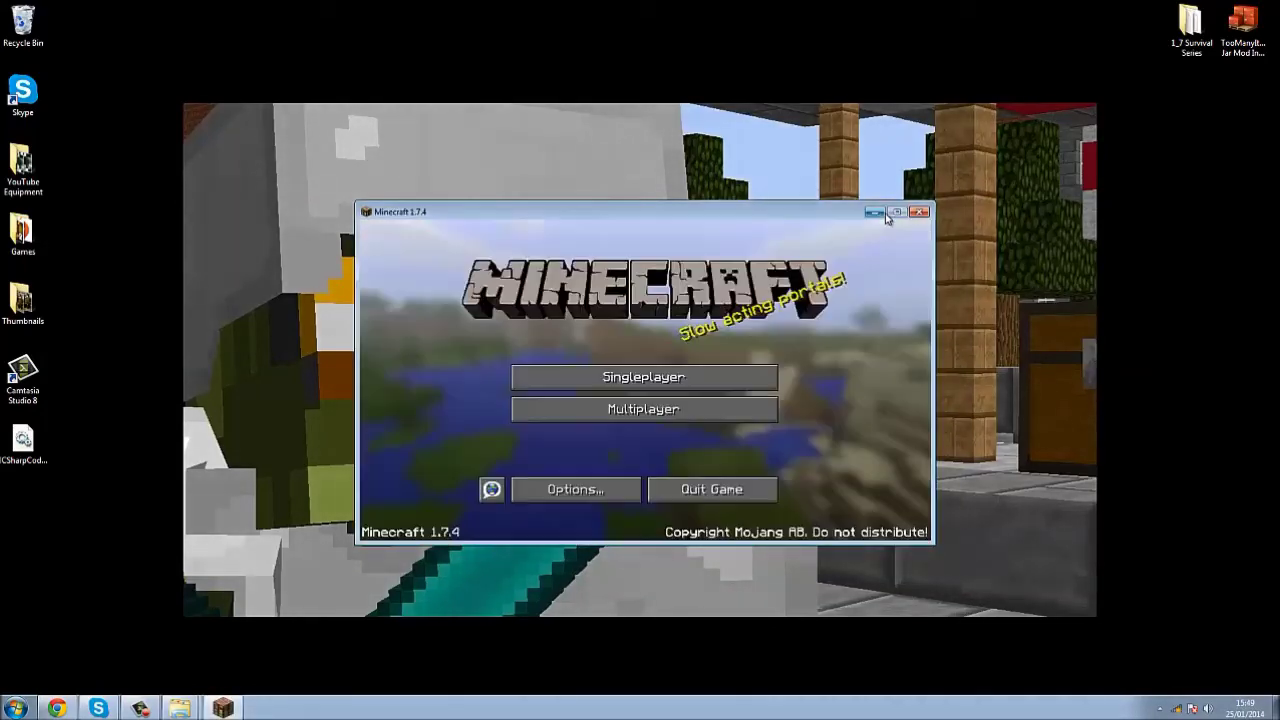
left_click(893, 213)
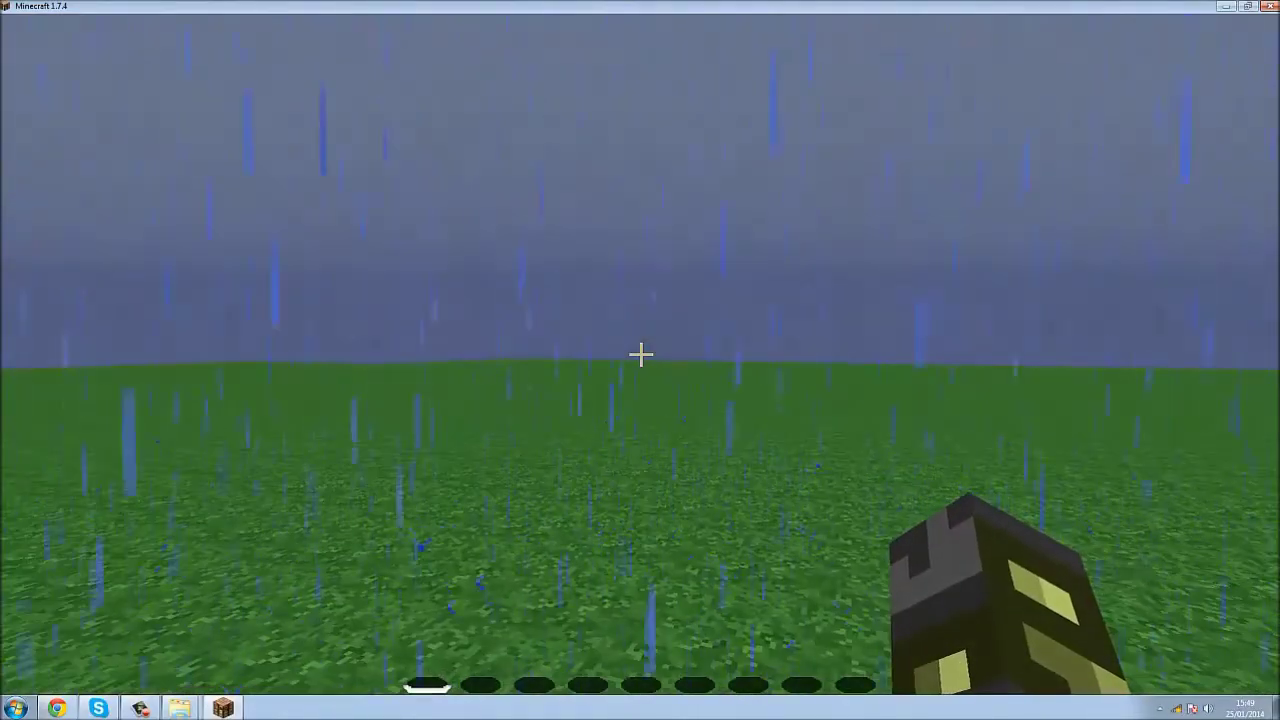
- In the TMI inventory panel, set difficulty to Easy and switch the game mode
key("e")
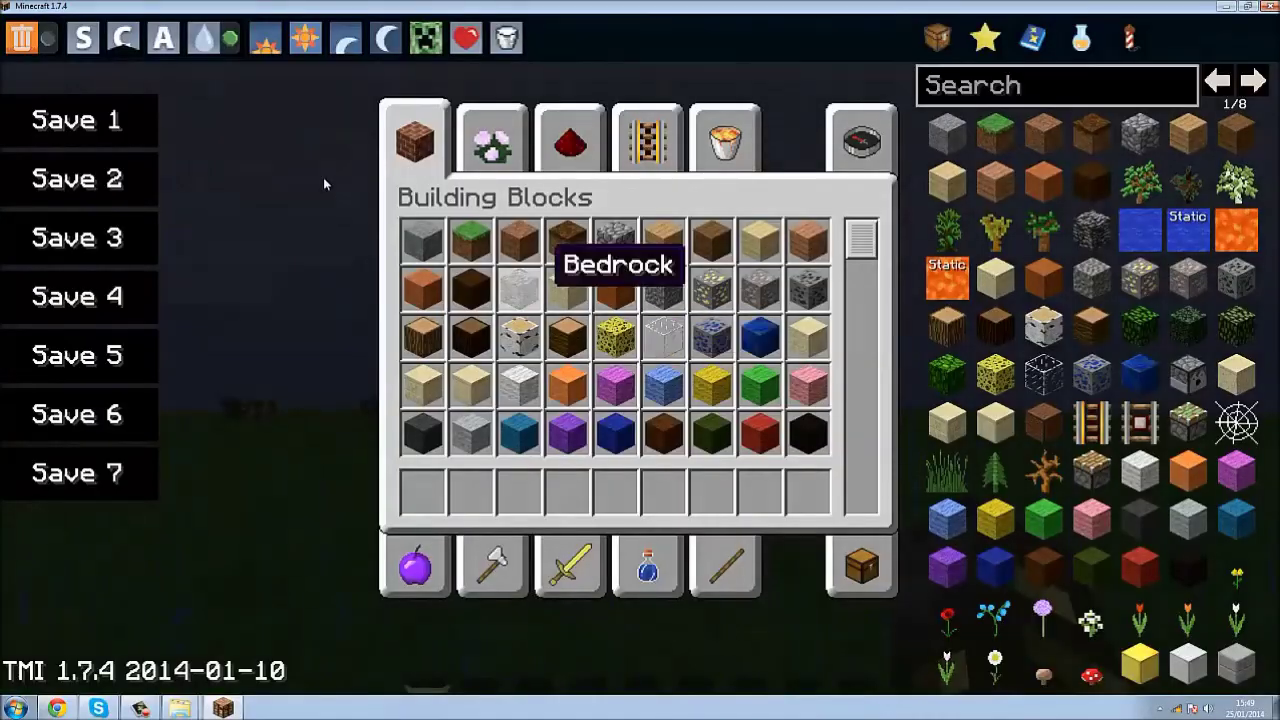
left_click(430, 38)
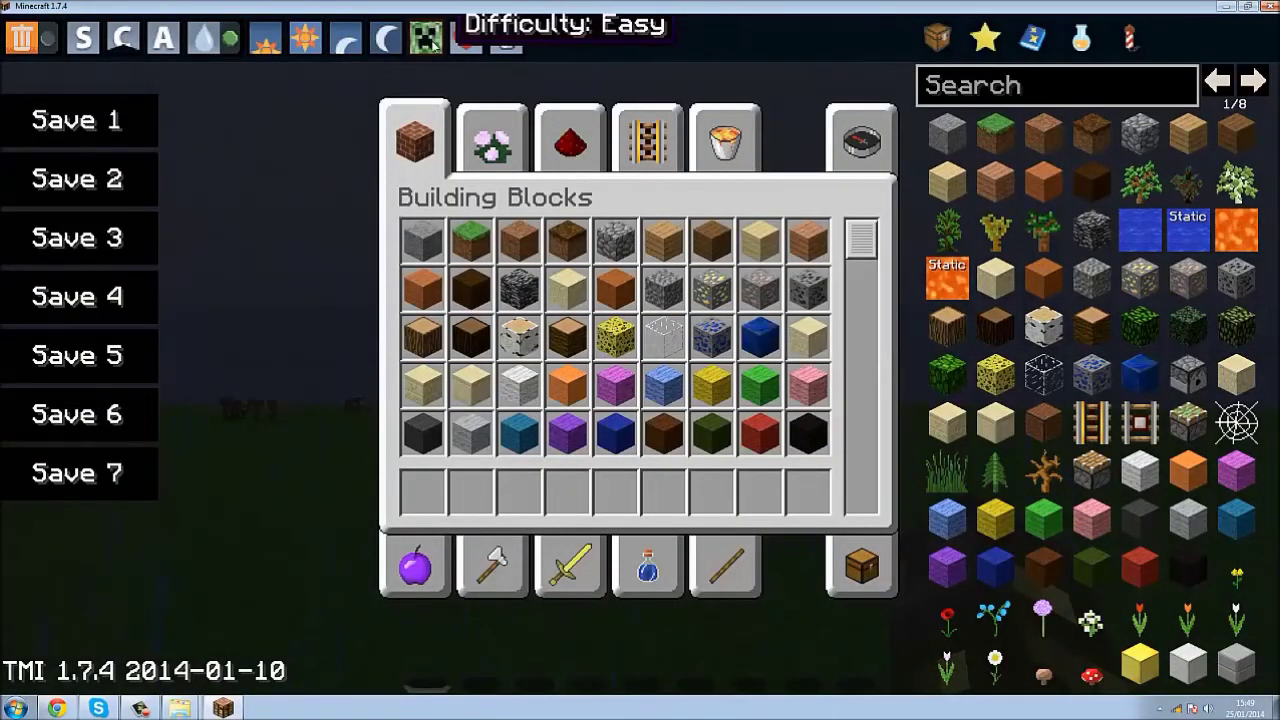
left_click(168, 38)
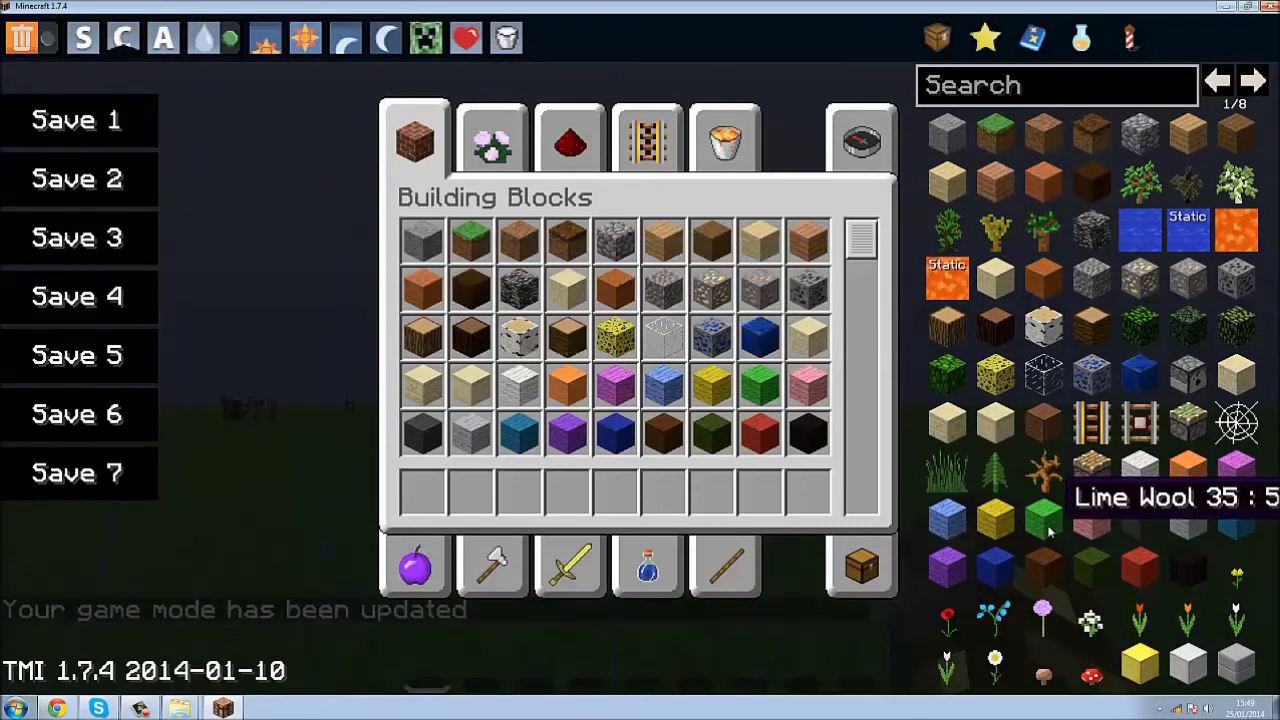
key("e")
key("e")
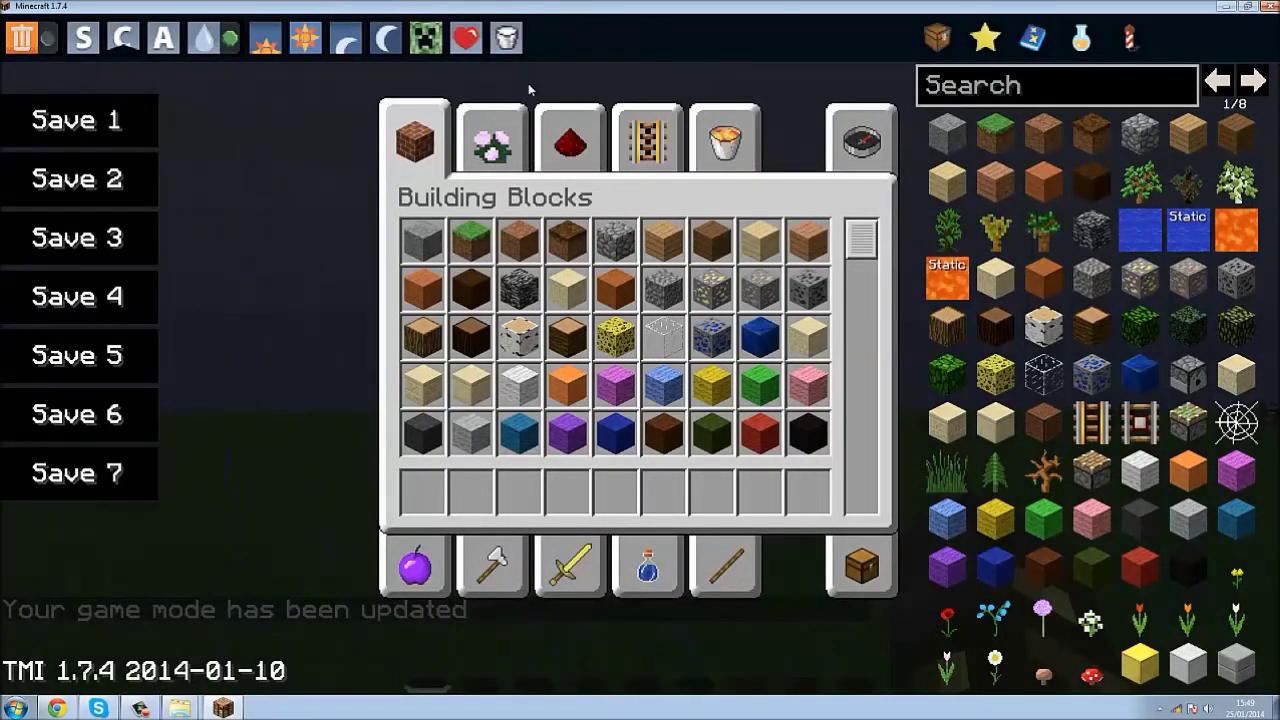
- Scroll through the TooManyItems item list
scroll(1028, 360, "down", 10)
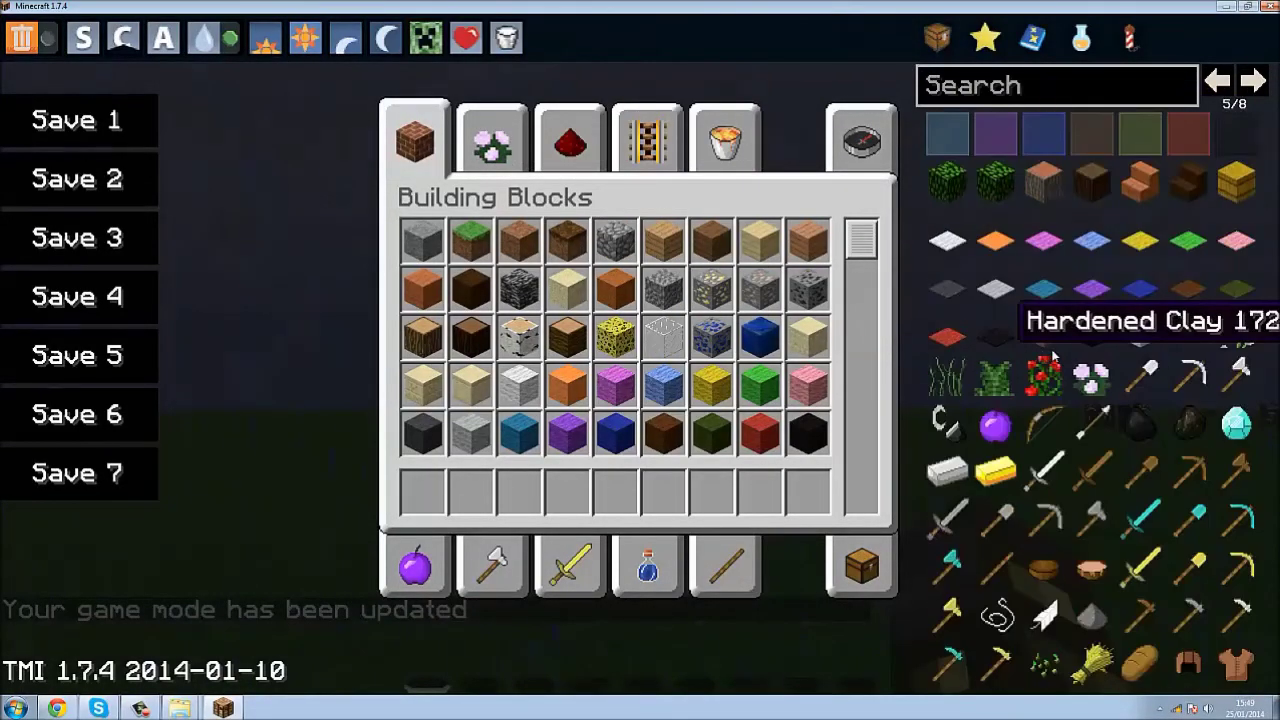
scroll(1060, 357, "down", 8)
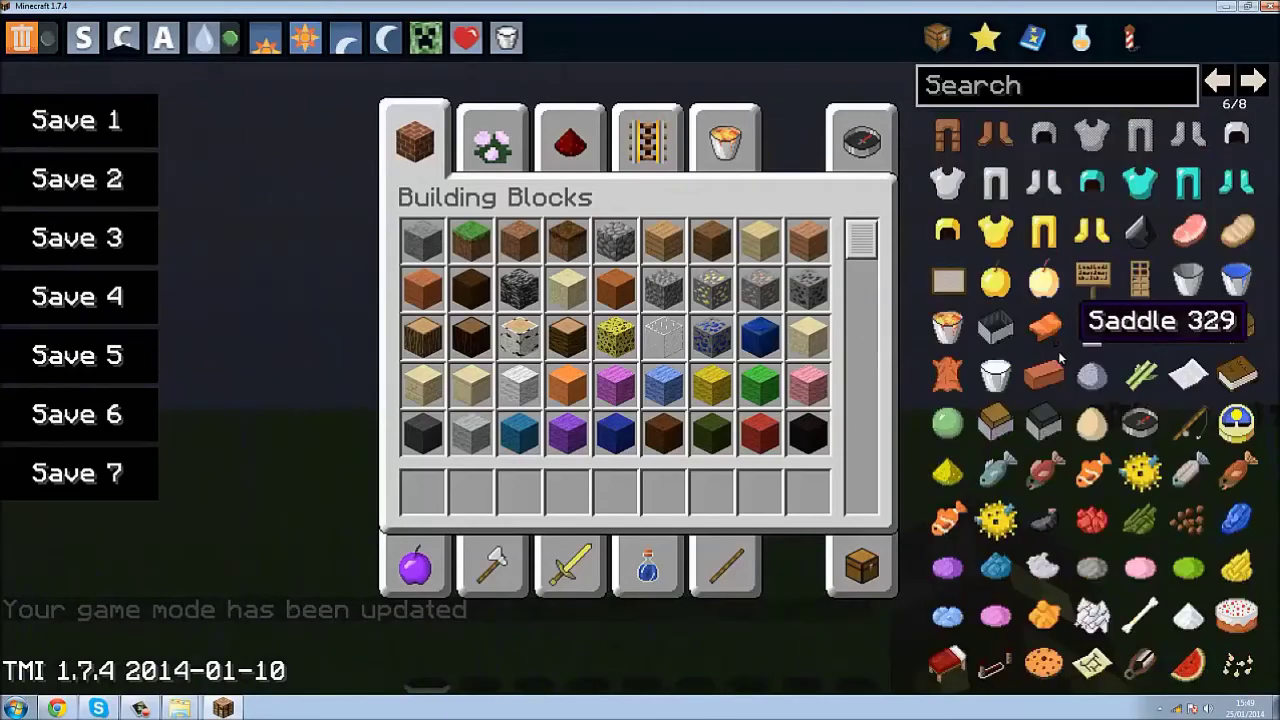
scroll(1060, 358, "down", 8)
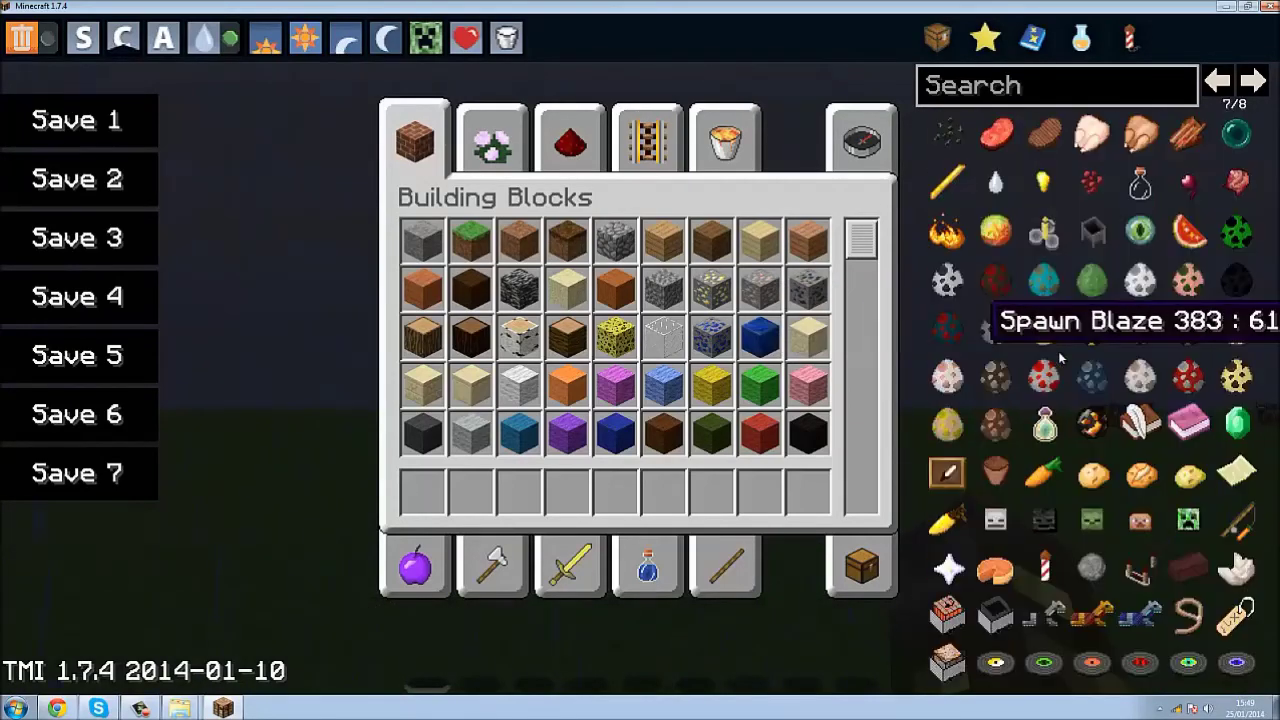
scroll(1000, 335, "down", 2)
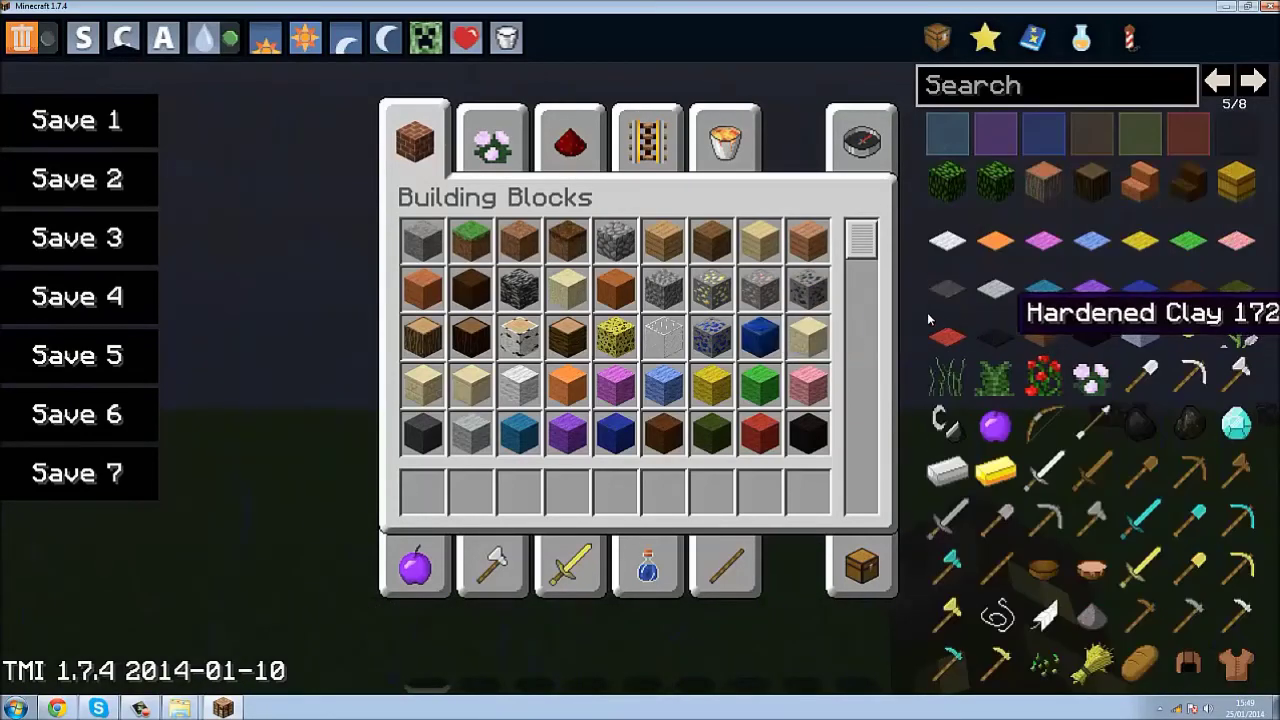